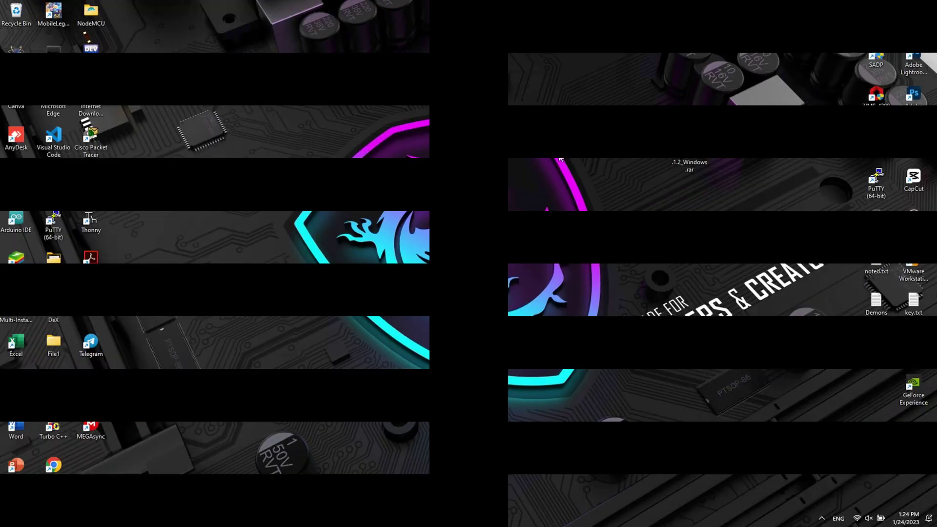
Step: Extract the DaVinci Resolve Studio 18.1.2 archive with WinRAR into DaVinci_Resolve_Studio_18.1.2_Windows\
{"action": "right_click", "coordinate": [561, 158]}
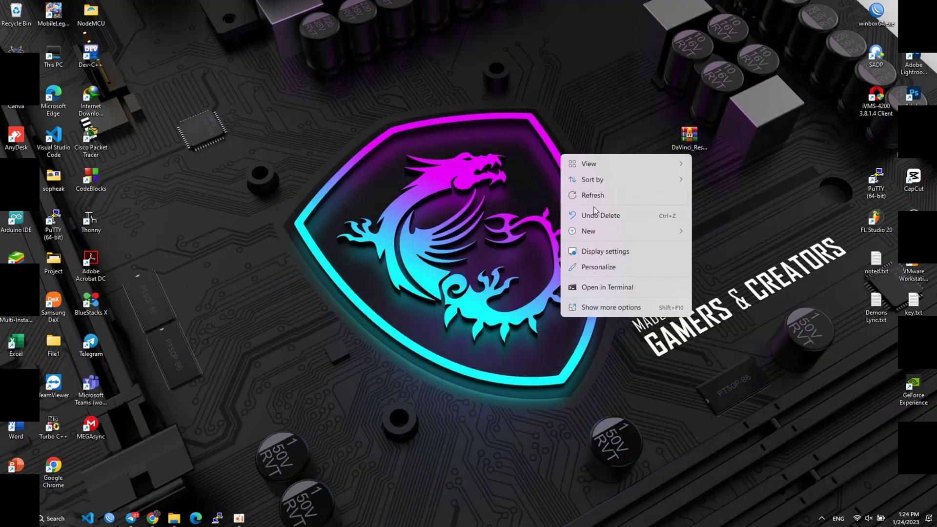
{"action": "left_click", "coordinate": [573, 192]}
{"action": "right_click", "coordinate": [562, 203]}
{"action": "left_click", "coordinate": [560, 202]}
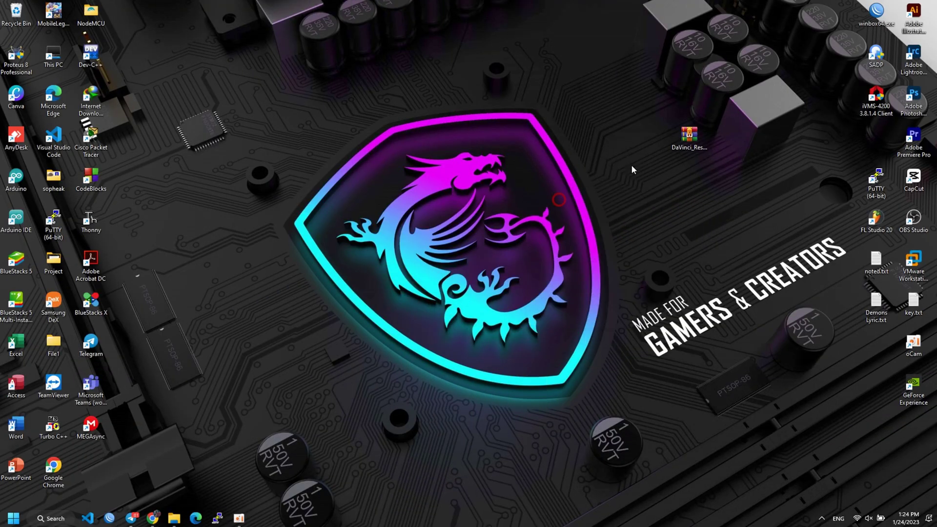
{"action": "right_click", "coordinate": [688, 137]}
{"action": "mouse_move", "coordinate": [729, 269]}
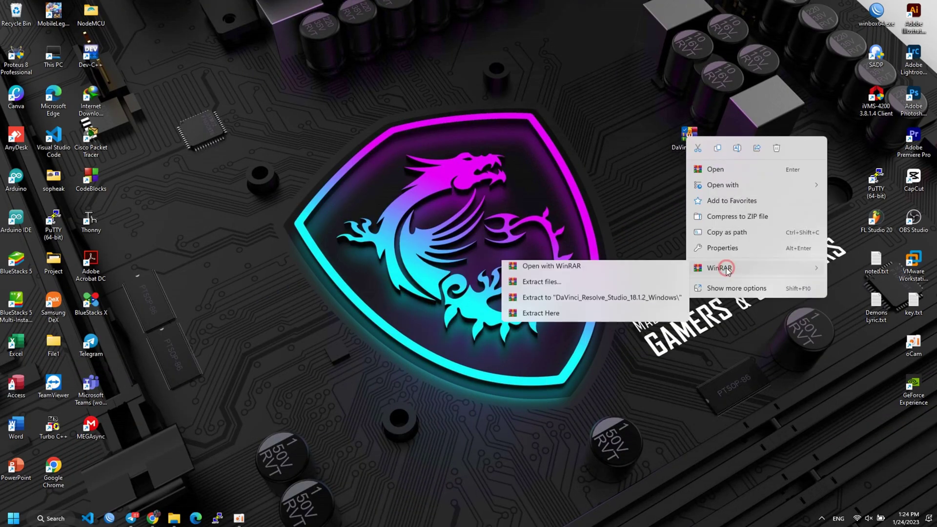
{"action": "left_click", "coordinate": [536, 302]}
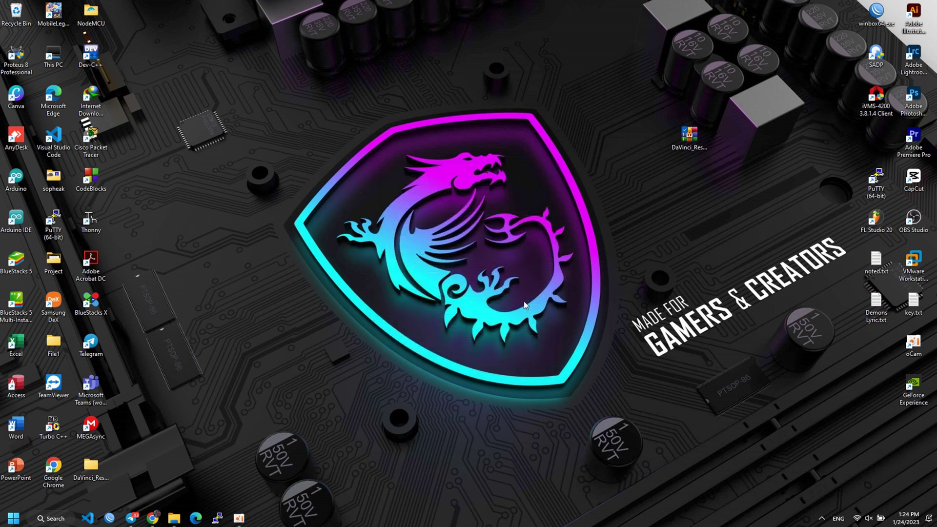
Step: Move the extracted folder beside the archive on the desktop and refresh the icons
{"action": "left_click_drag", "start_coordinate": [90, 465], "coordinate": [662, 150]}
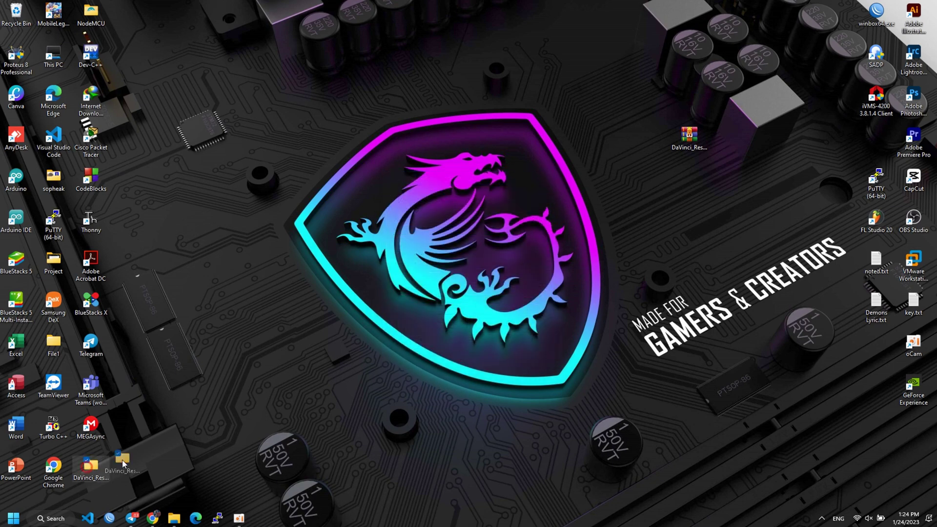
{"action": "right_click", "coordinate": [677, 194]}
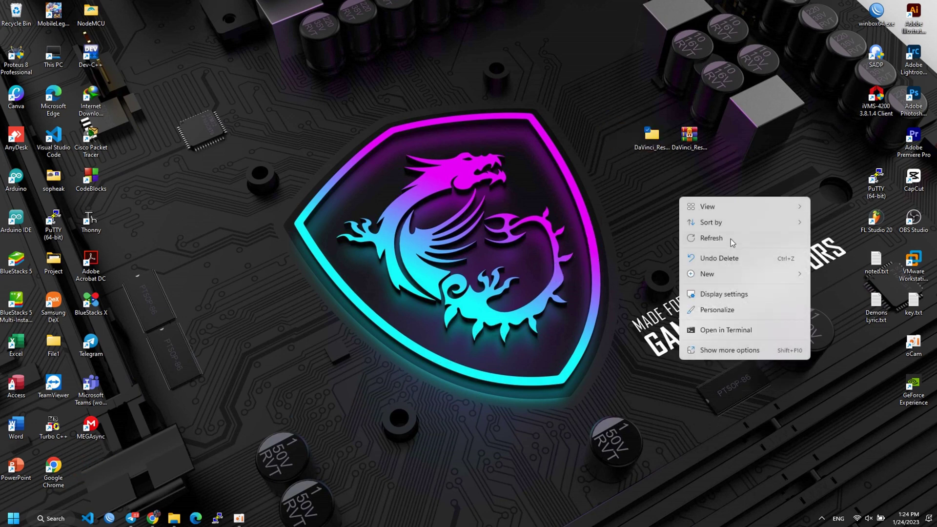
{"action": "left_click", "coordinate": [731, 239]}
{"action": "right_click", "coordinate": [674, 222]}
{"action": "left_click", "coordinate": [708, 263]}
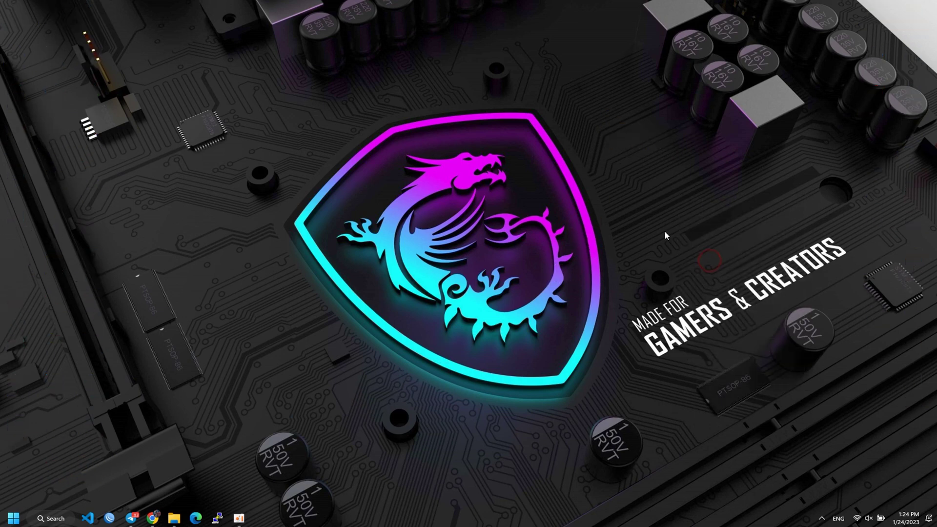
{"action": "right_click", "coordinate": [663, 226]}
{"action": "left_click", "coordinate": [689, 263]}
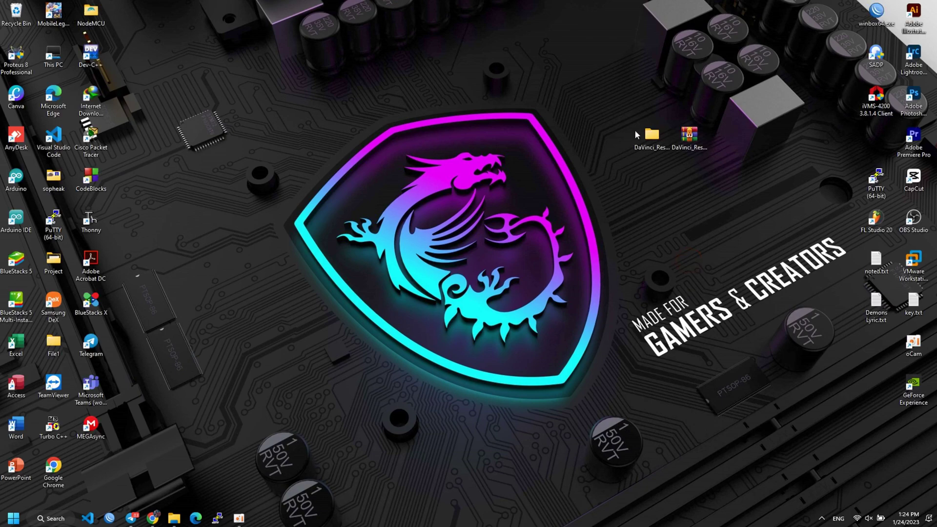
Step: Open the extracted folder and its inner DaVinci_Resolve_Studio_18.1.2_Windows folder
{"action": "double_click", "coordinate": [653, 139]}
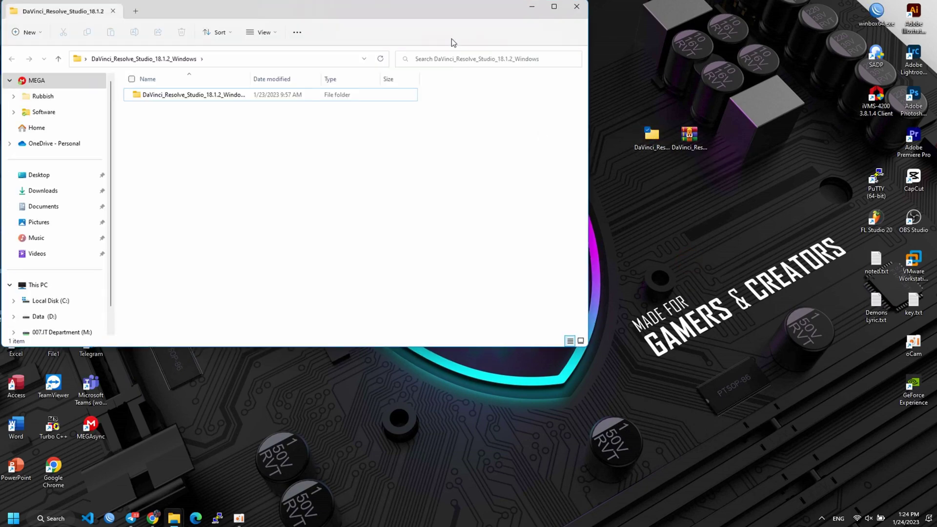
{"action": "left_click_drag", "start_coordinate": [449, 14], "coordinate": [646, 49]}
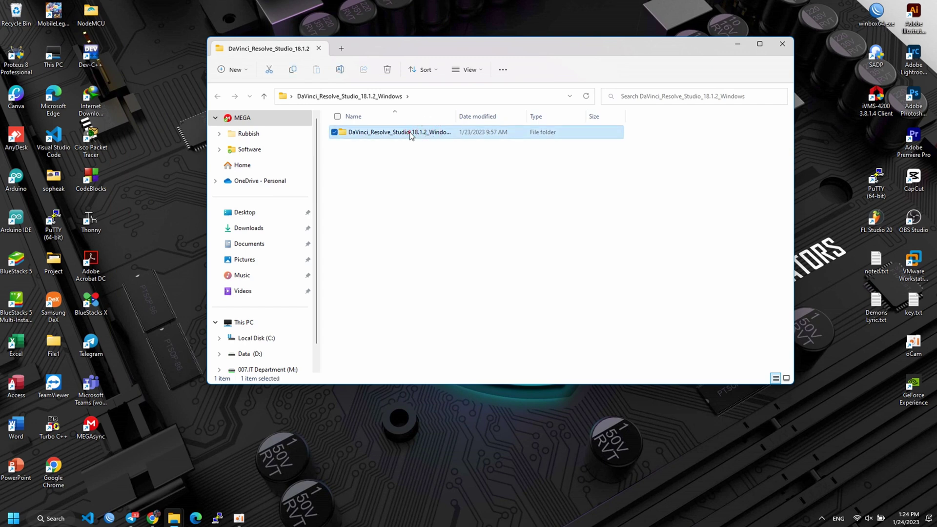
{"action": "double_click", "coordinate": [411, 135]}
Step: Widen the Name column and run DaVinci_Resolve_Studio_18.1.2_Windows.exe
{"action": "left_click", "coordinate": [364, 149]}
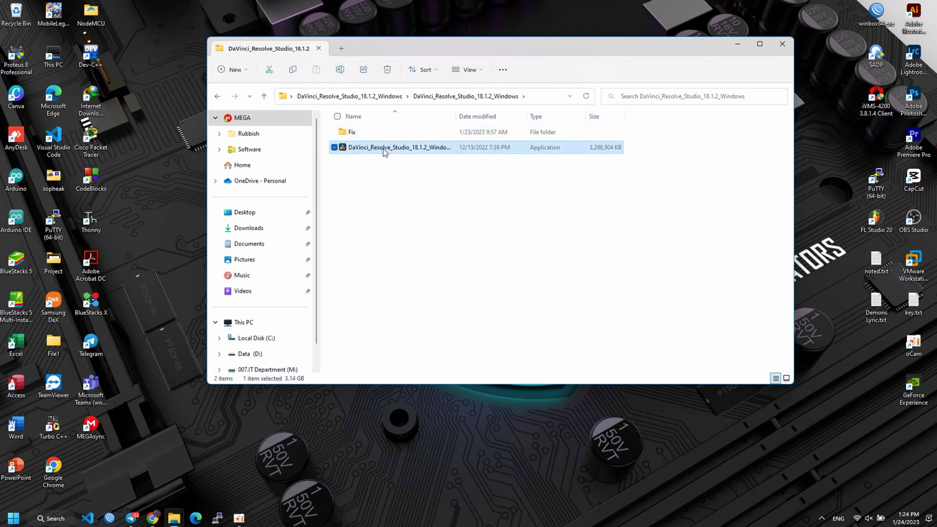
{"action": "left_click_drag", "start_coordinate": [455, 116], "coordinate": [559, 116]}
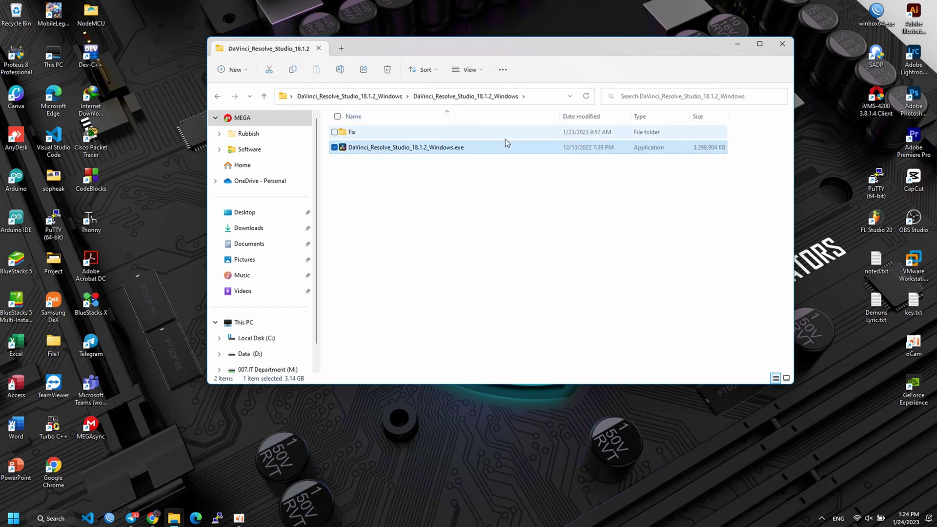
{"action": "left_click", "coordinate": [446, 149]}
{"action": "left_click", "coordinate": [439, 175]}
{"action": "left_click", "coordinate": [440, 149]}
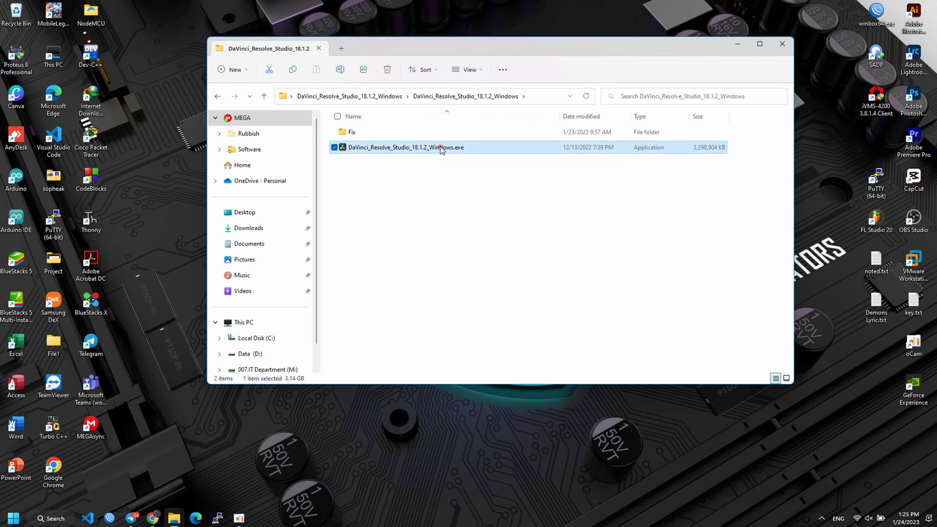
{"action": "double_click", "coordinate": [441, 149]}
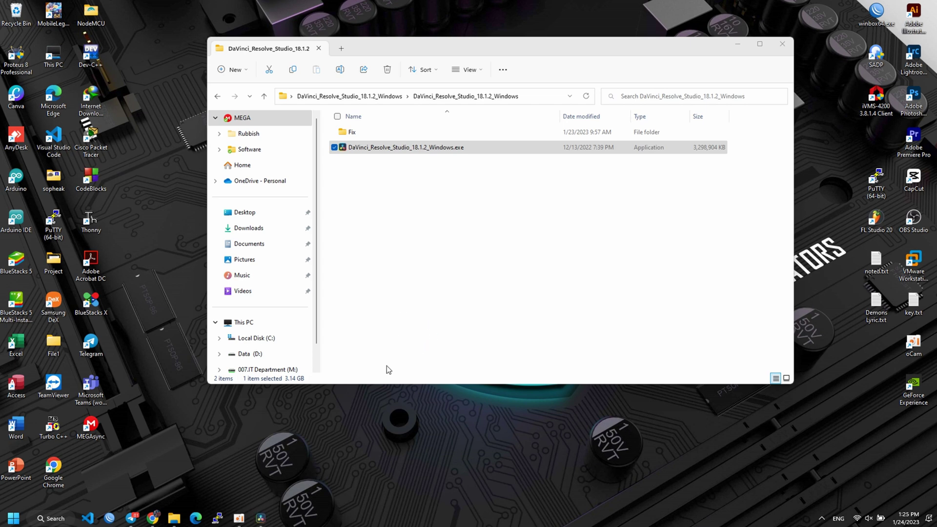
Step: Minimize Explorer and start installing DaVinci Control Panels and DaVinci Resolve 18.1.2.0006
{"action": "right_click", "coordinate": [407, 427]}
{"action": "left_click", "coordinate": [439, 325]}
{"action": "left_click", "coordinate": [264, 517]}
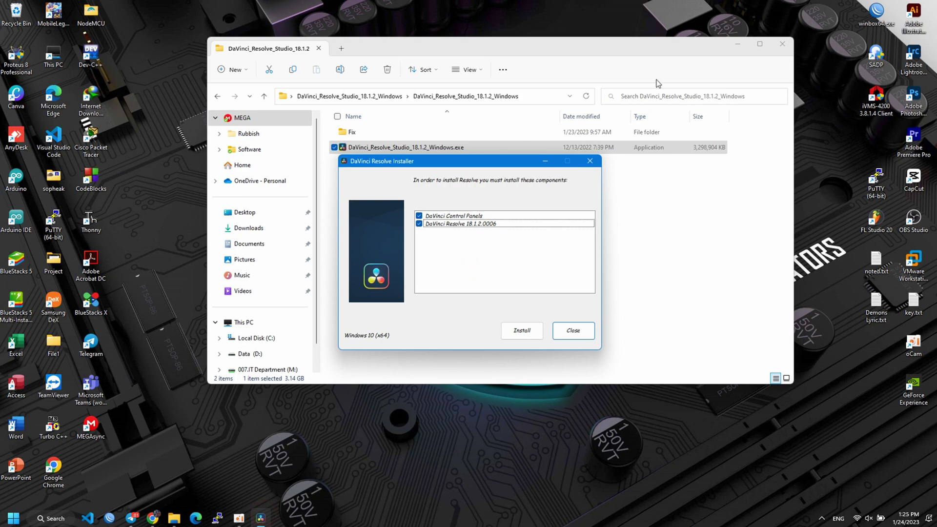
{"action": "left_click", "coordinate": [741, 45]}
{"action": "left_click_drag", "start_coordinate": [530, 151], "coordinate": [527, 140]}
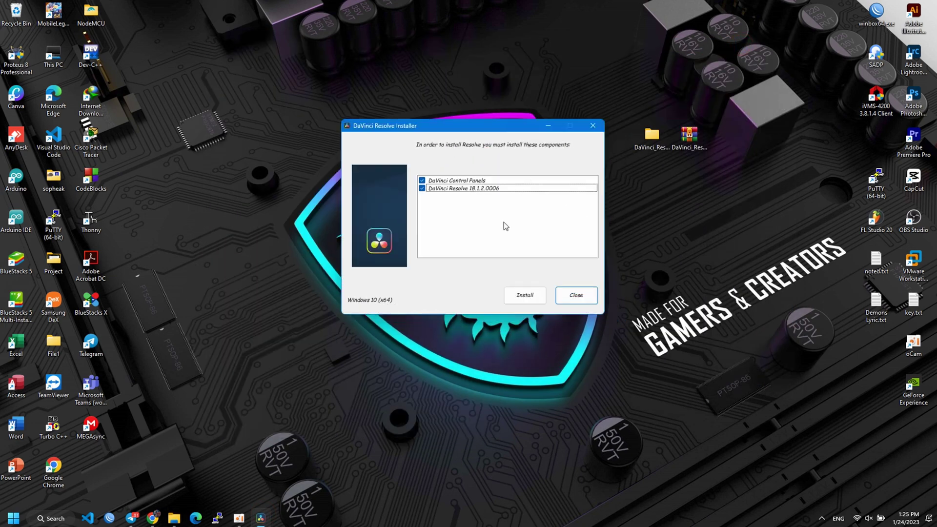
{"action": "left_click", "coordinate": [518, 296]}
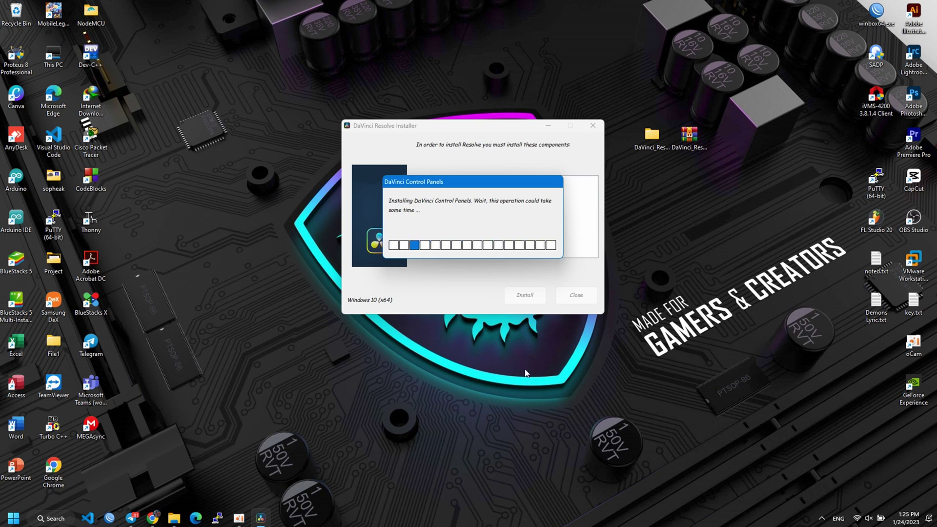
Step: Wait for the installer to finish preparing until the Setup Wizard welcome page appears
{"action": "right_click", "coordinate": [525, 392]}
{"action": "right_click", "coordinate": [565, 274]}
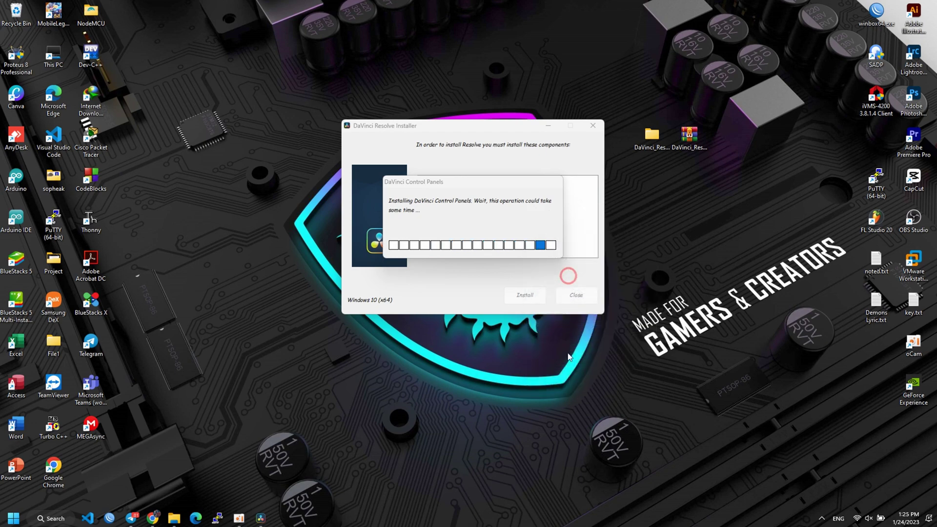
{"action": "left_click", "coordinate": [579, 312]}
{"action": "right_click", "coordinate": [547, 400]}
{"action": "left_click", "coordinate": [586, 279]}
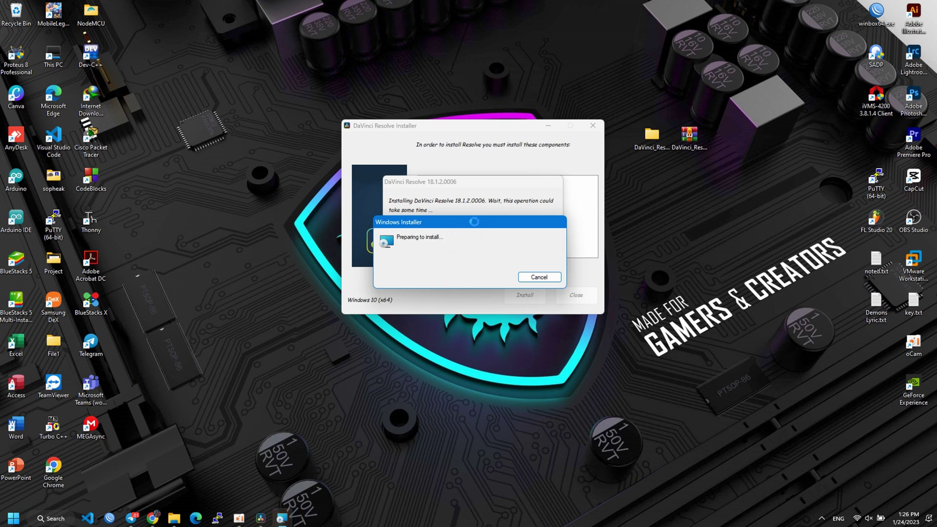
{"action": "left_click_drag", "start_coordinate": [474, 221], "coordinate": [684, 227]}
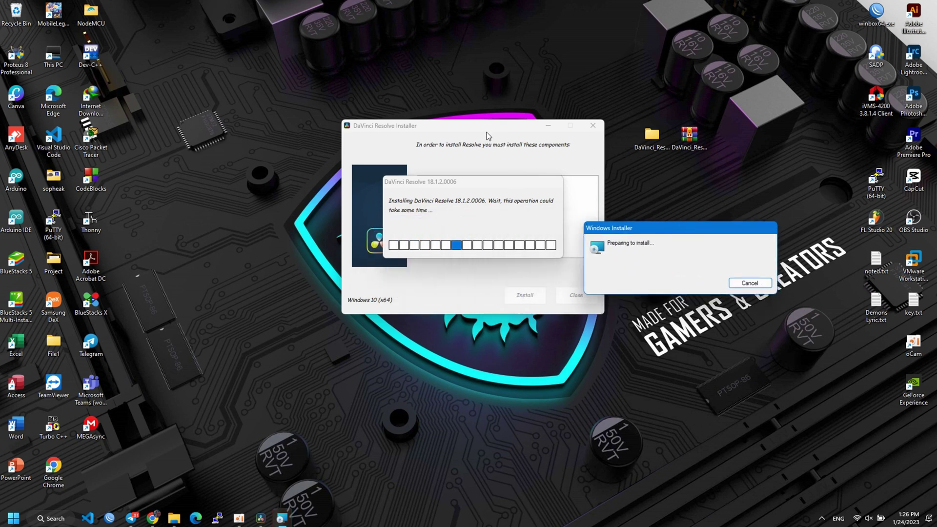
{"action": "left_click", "coordinate": [584, 388]}
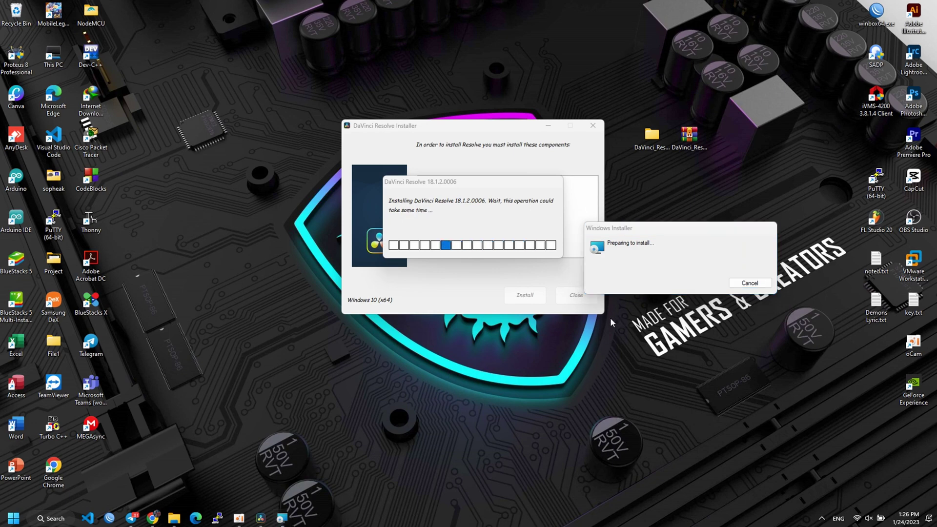
{"action": "right_click", "coordinate": [608, 375]}
{"action": "left_click", "coordinate": [630, 278]}
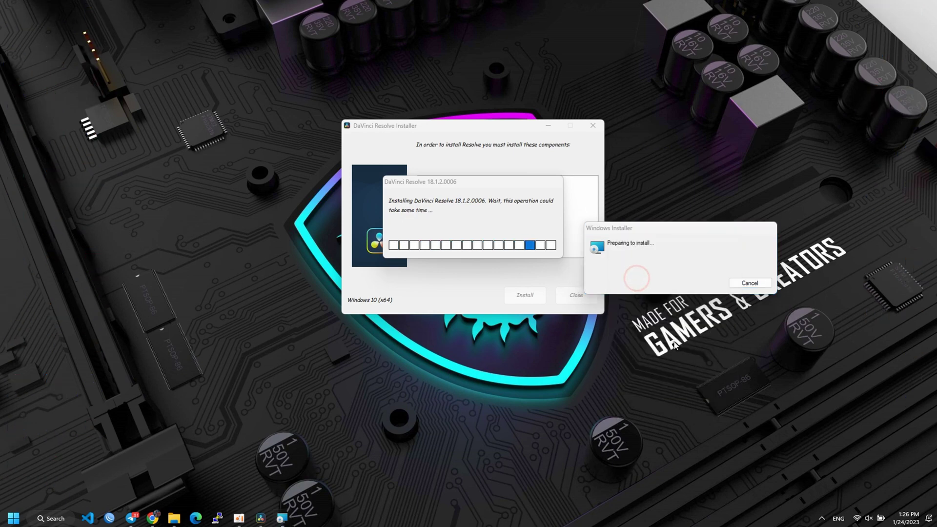
{"action": "right_click", "coordinate": [679, 360]}
{"action": "left_click", "coordinate": [702, 242]}
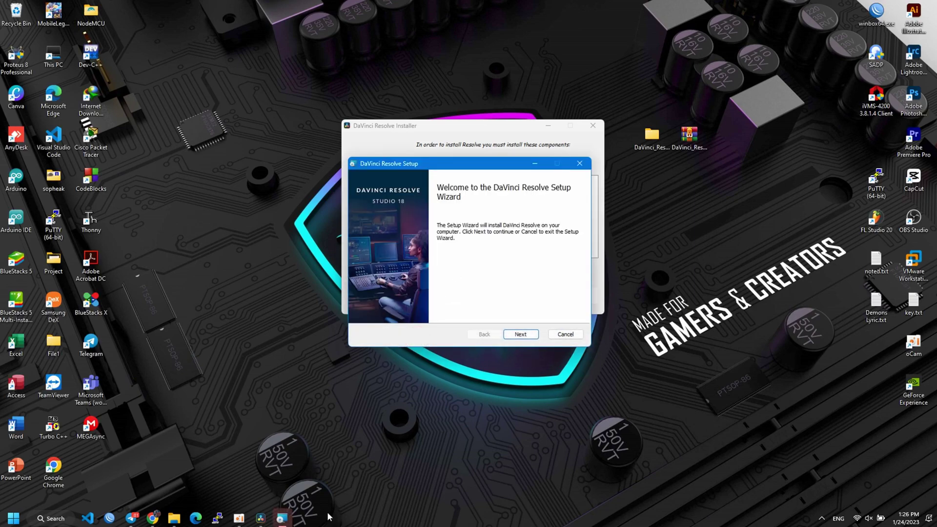
Step: Accept the license terms, keep the default install location, and begin the installation
{"action": "left_click", "coordinate": [283, 519]}
{"action": "left_click", "coordinate": [282, 518]}
{"action": "left_click", "coordinate": [517, 336]}
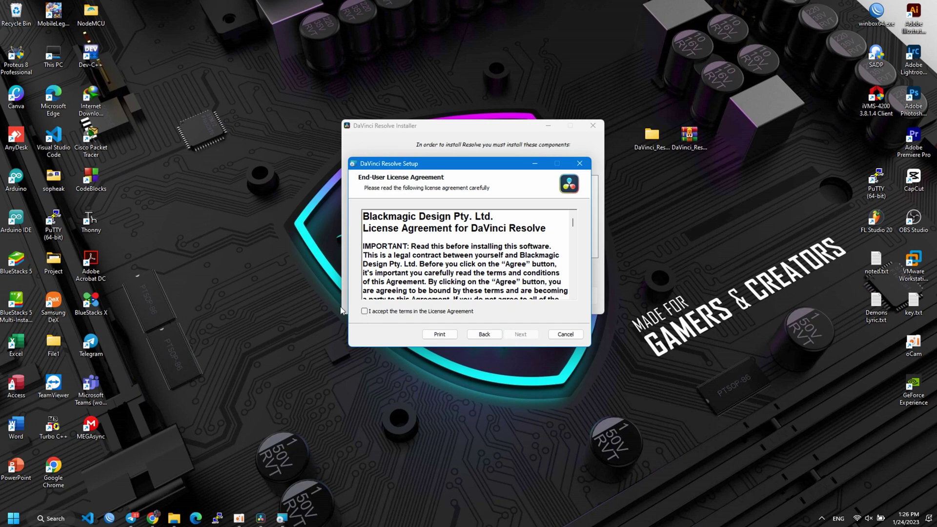
{"action": "left_click", "coordinate": [364, 311]}
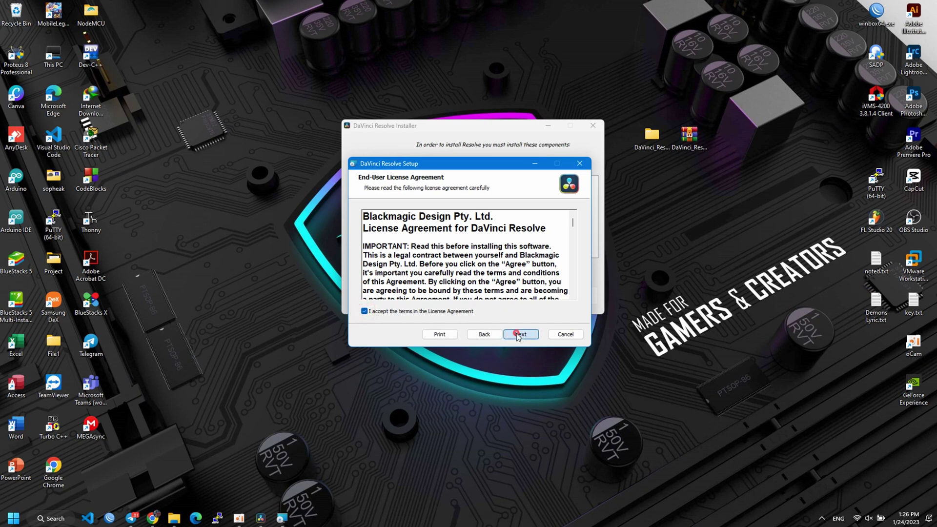
{"action": "left_click", "coordinate": [518, 336]}
{"action": "left_click", "coordinate": [517, 335]}
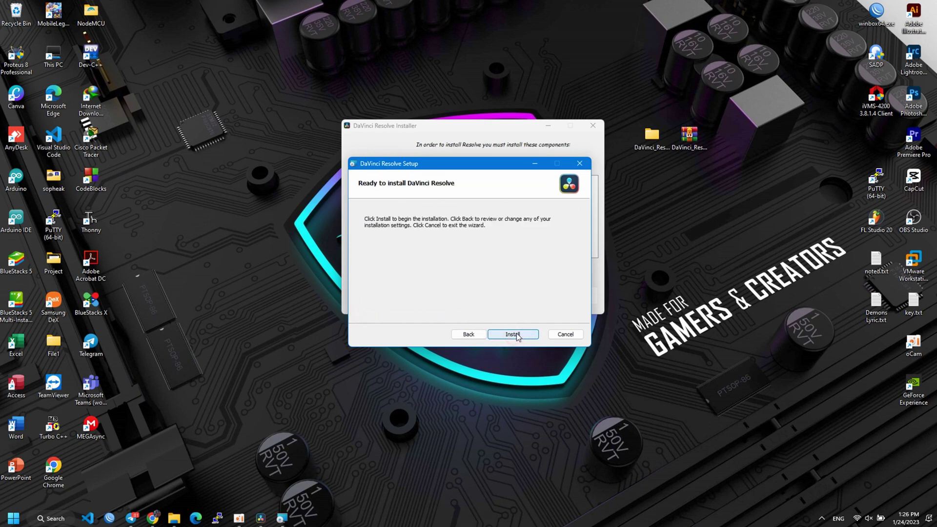
{"action": "left_click", "coordinate": [517, 335]}
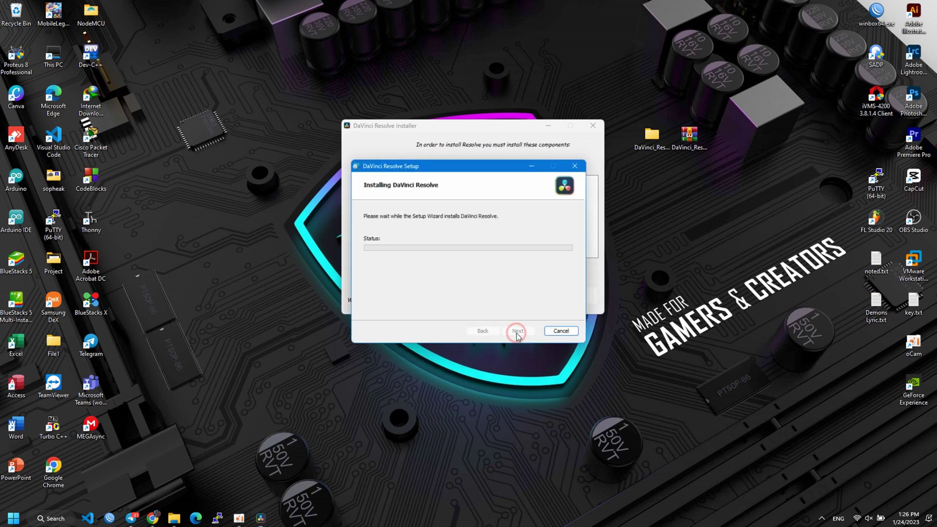
{"action": "right_click", "coordinate": [752, 295]}
Step: Wait while the DaVinci Resolve Studio 18.1.2 installation progresses
{"action": "left_click", "coordinate": [764, 334]}
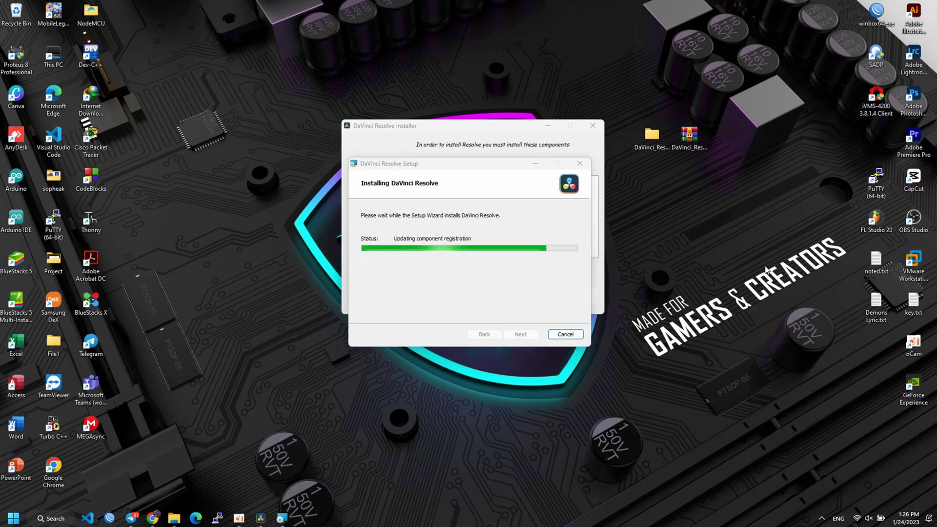
{"action": "right_click", "coordinate": [727, 258]}
{"action": "left_click", "coordinate": [753, 302]}
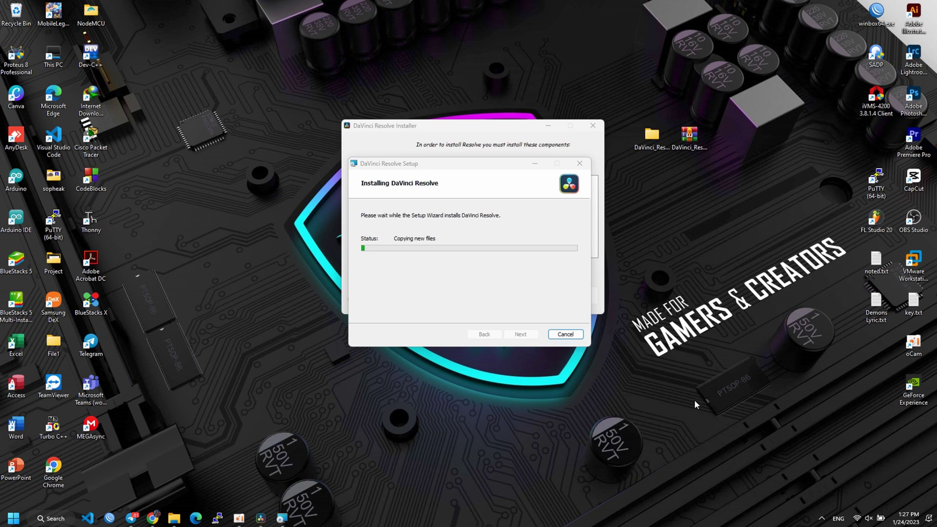
{"action": "right_click", "coordinate": [697, 402]}
{"action": "right_click", "coordinate": [707, 360]}
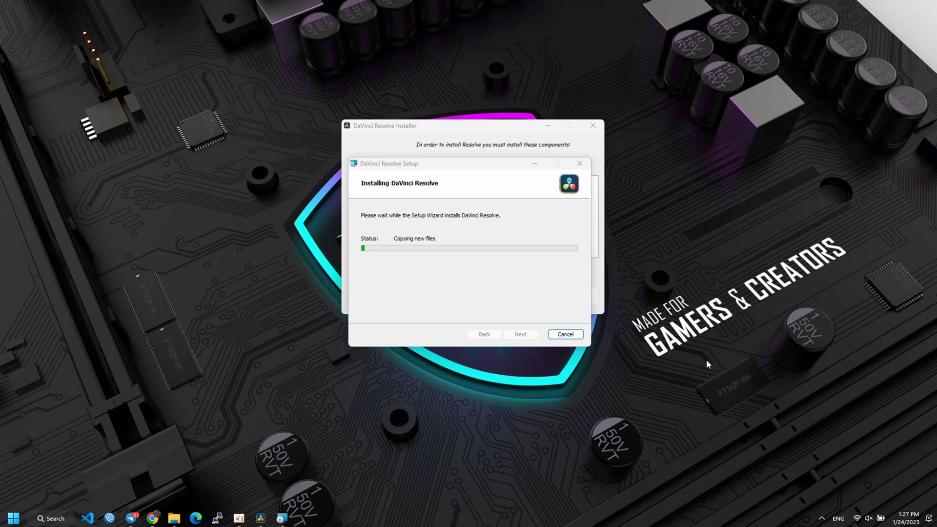
{"action": "left_click", "coordinate": [753, 267]}
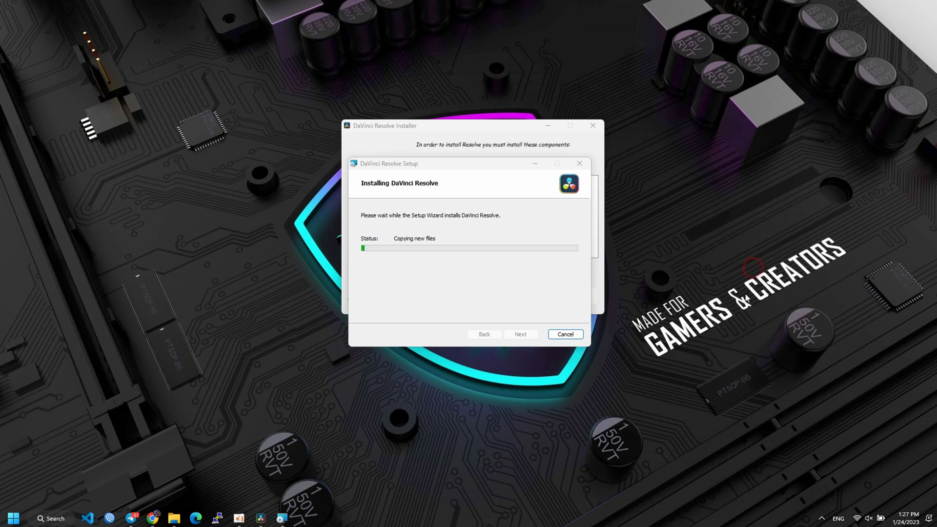
{"action": "right_click", "coordinate": [715, 323]}
{"action": "left_click", "coordinate": [749, 226]}
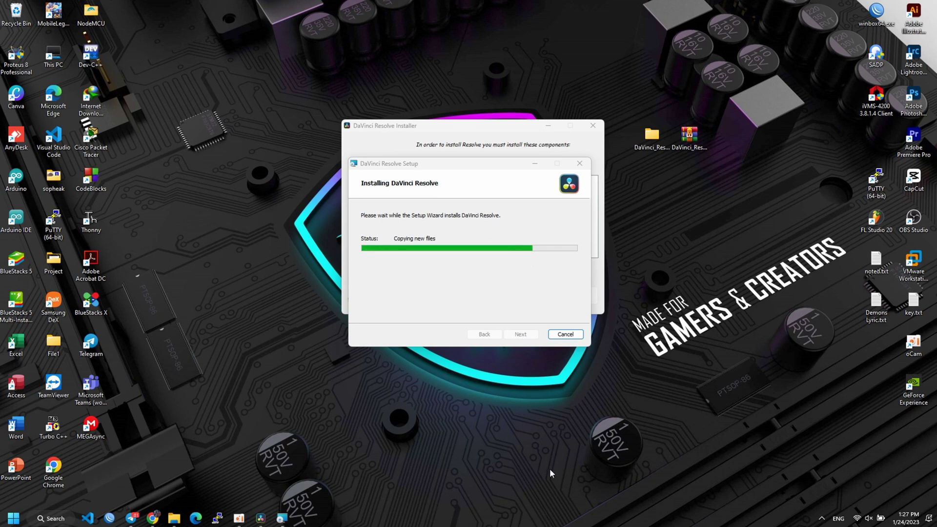
Step: Finish the Setup Wizard once the installation completes
{"action": "right_click", "coordinate": [663, 298]}
{"action": "left_click", "coordinate": [686, 341]}
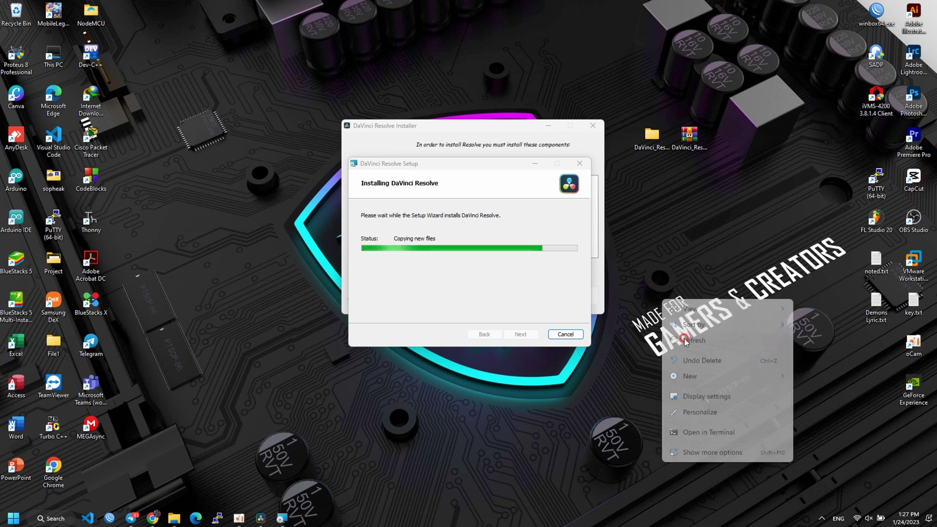
{"action": "right_click", "coordinate": [693, 265]}
{"action": "left_click", "coordinate": [717, 314]}
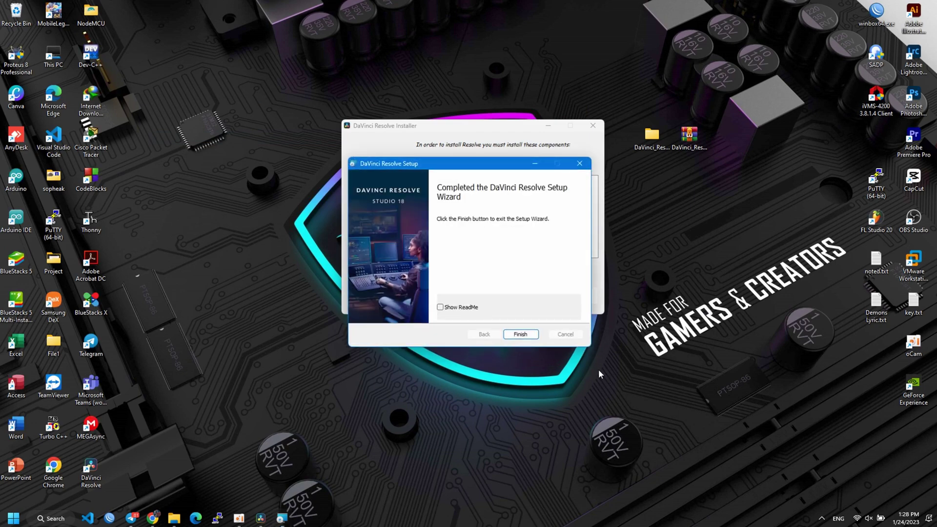
{"action": "left_click", "coordinate": [526, 338]}
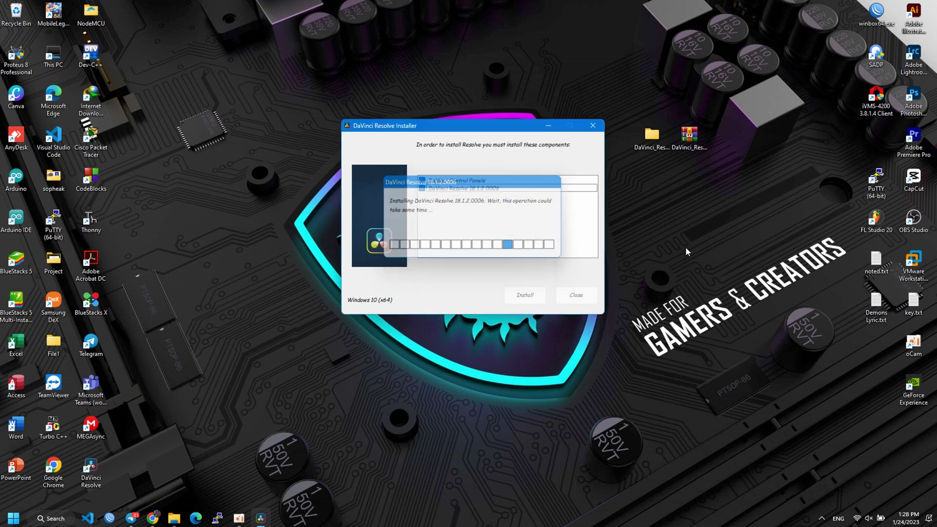
Step: Acknowledge the installation-complete message and place the DaVinci Resolve shortcut beside the download folders
{"action": "left_click", "coordinate": [502, 246]}
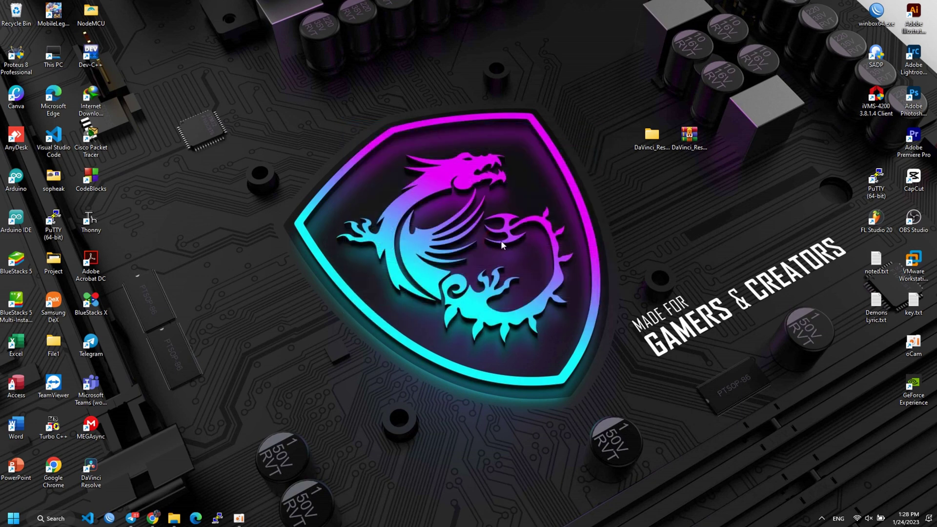
{"action": "right_click", "coordinate": [501, 241]}
{"action": "left_click", "coordinate": [534, 282]}
{"action": "mouse_move", "coordinate": [91, 468]}
{"action": "left_mouse_down"}
{"action": "mouse_move", "coordinate": [584, 165]}
{"action": "mouse_move", "coordinate": [608, 139]}
{"action": "left_mouse_up"}
{"action": "right_click", "coordinate": [651, 205]}
{"action": "left_click_drag", "start_coordinate": [562, 106], "coordinate": [629, 190]}
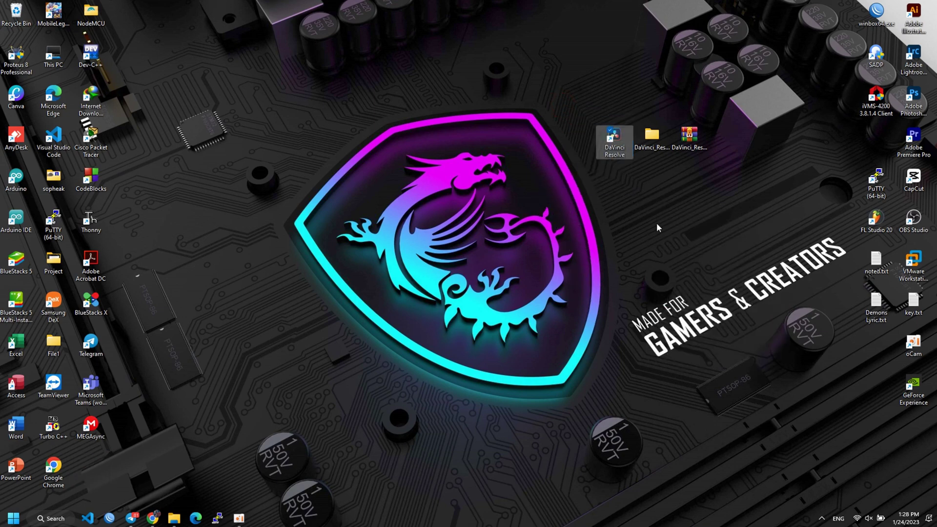
{"action": "left_click", "coordinate": [657, 225]}
{"action": "right_click", "coordinate": [660, 227]}
{"action": "left_click", "coordinate": [684, 270]}
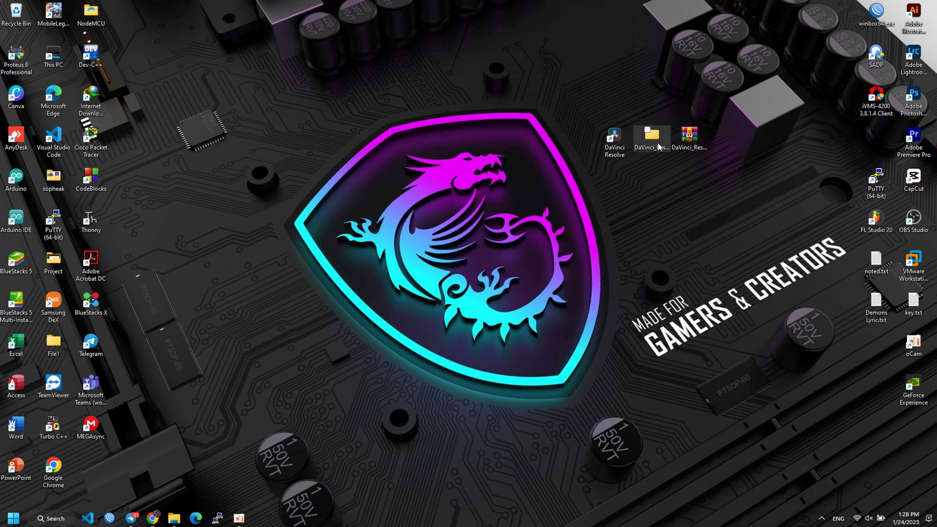
Step: Copy Resolve.exe from the download's Fix folder, then minimize the window
{"action": "double_click", "coordinate": [656, 145]}
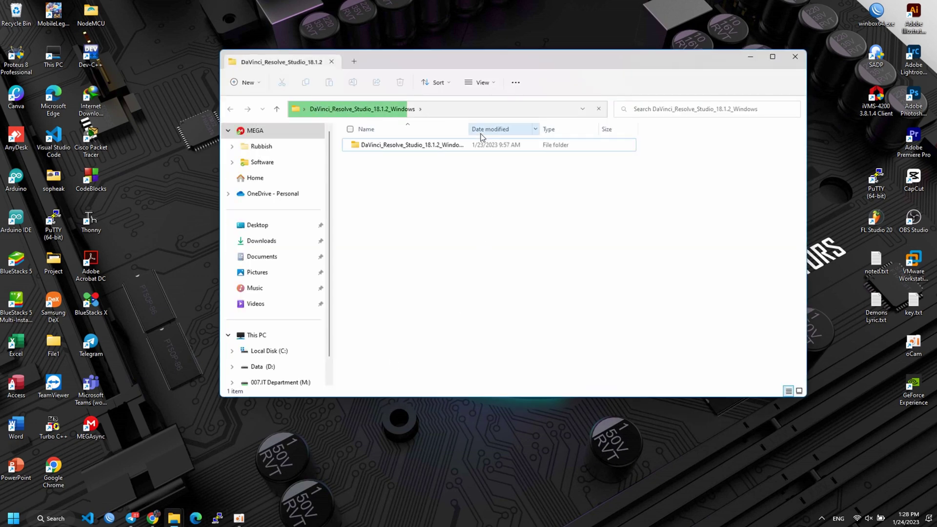
{"action": "left_click", "coordinate": [466, 148]}
{"action": "double_click", "coordinate": [466, 147]}
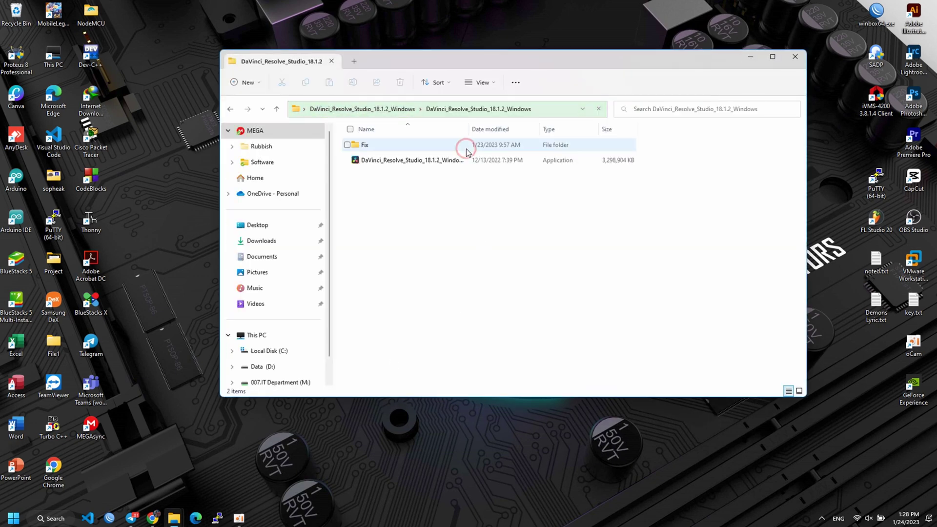
{"action": "double_click", "coordinate": [397, 148]}
{"action": "left_click", "coordinate": [397, 148]}
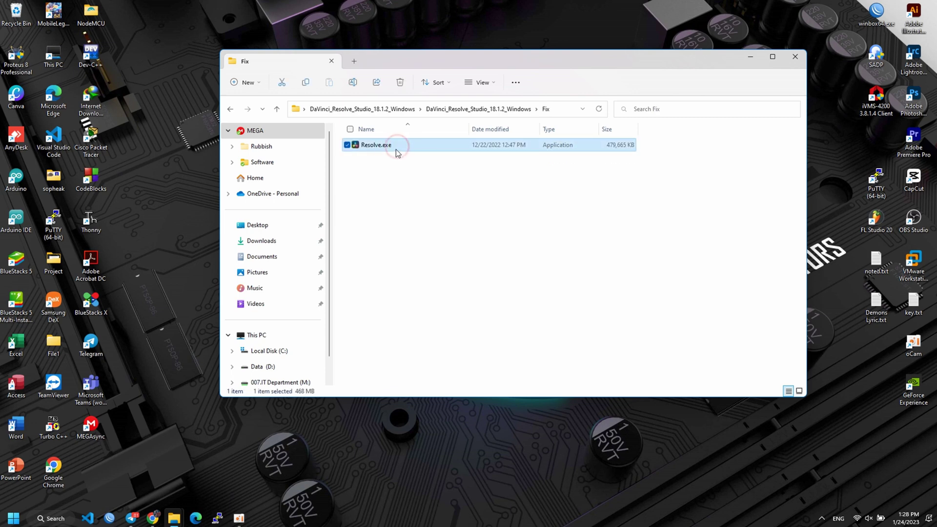
{"action": "left_click", "coordinate": [307, 84]}
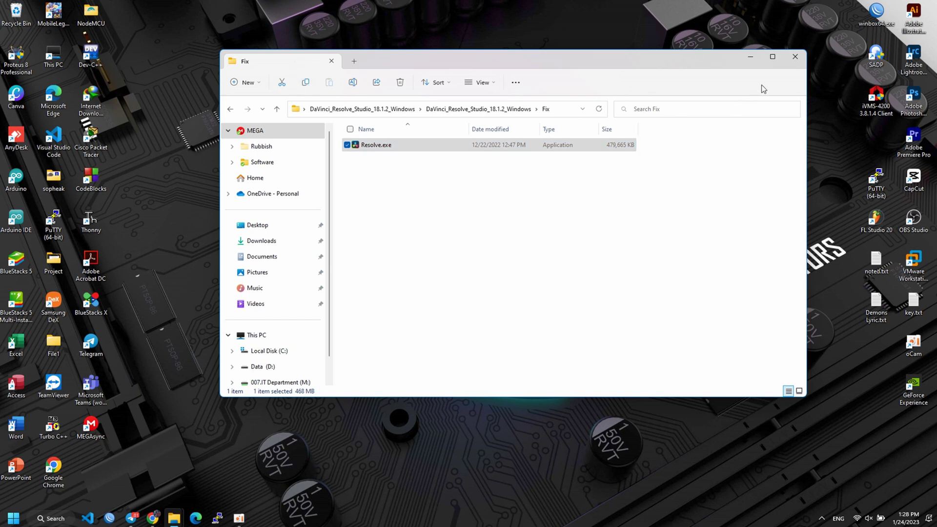
{"action": "left_click", "coordinate": [751, 57]}
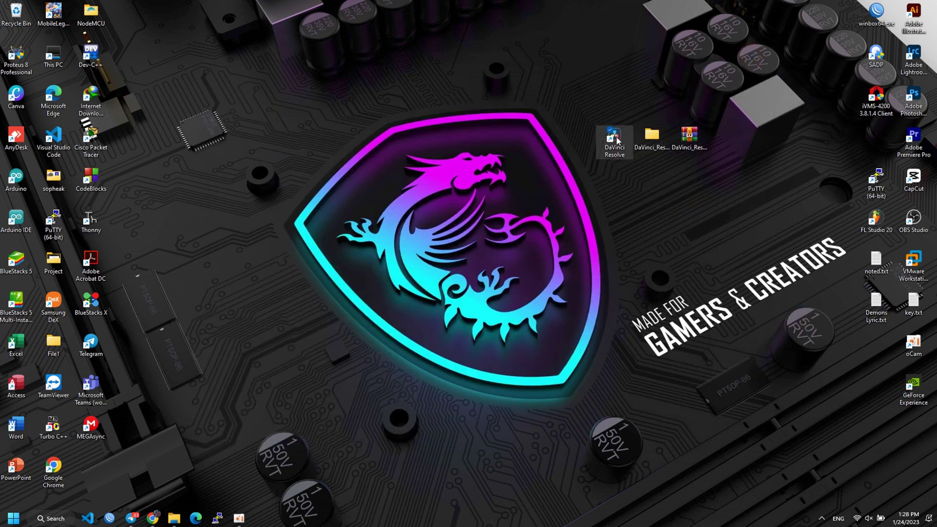
Step: Paste Resolve.exe into the shortcut's program folder, replacing the original with administrator permission
{"action": "right_click", "coordinate": [617, 141]}
{"action": "left_click", "coordinate": [647, 196]}
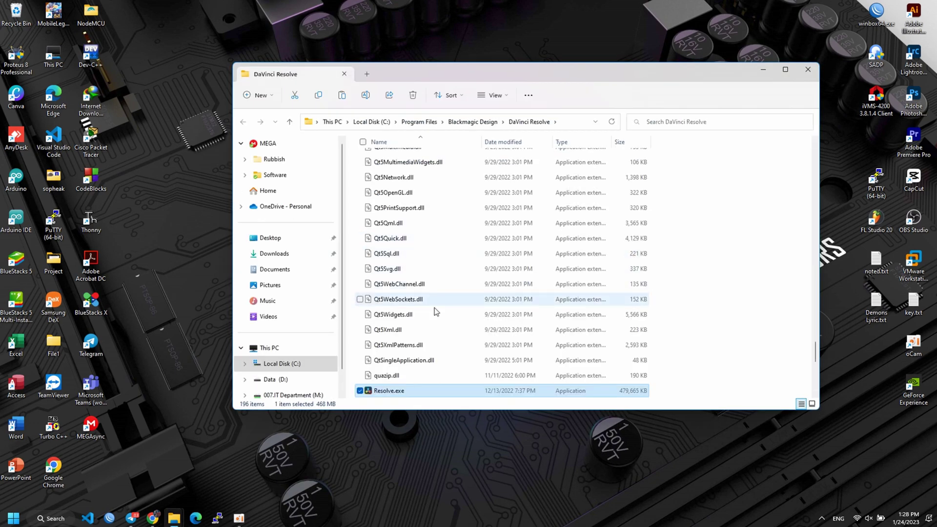
{"action": "scroll", "coordinate": [488, 322], "scroll_direction": "down", "scroll_amount": 3}
{"action": "right_click", "coordinate": [719, 292]}
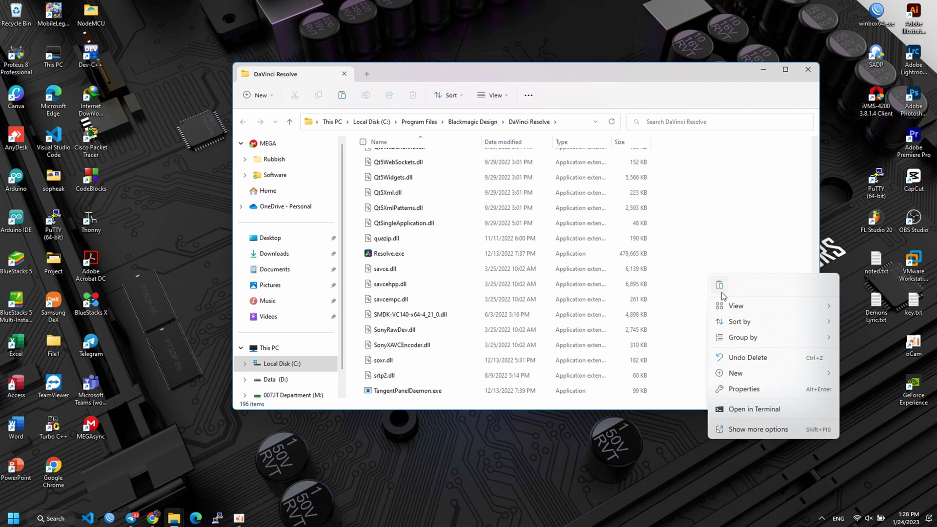
{"action": "left_click", "coordinate": [719, 287]}
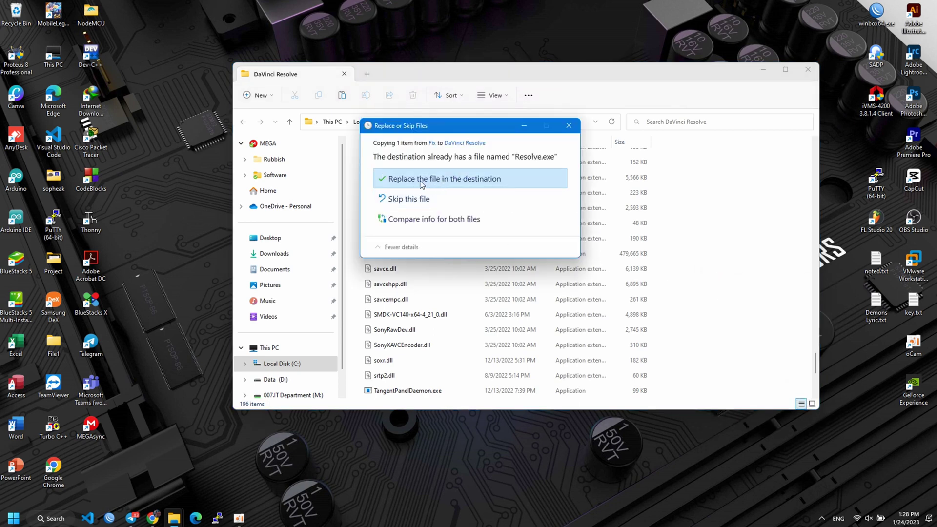
{"action": "left_click", "coordinate": [429, 183]}
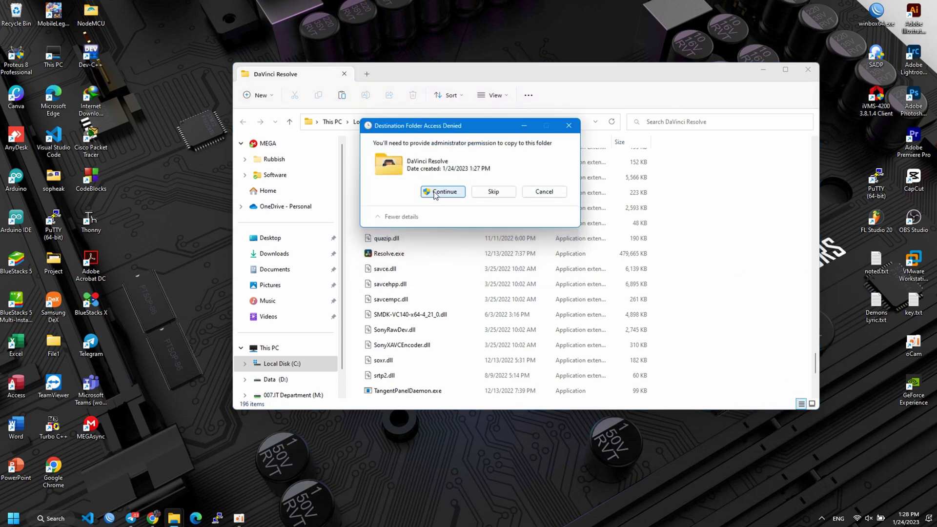
{"action": "left_click", "coordinate": [437, 193]}
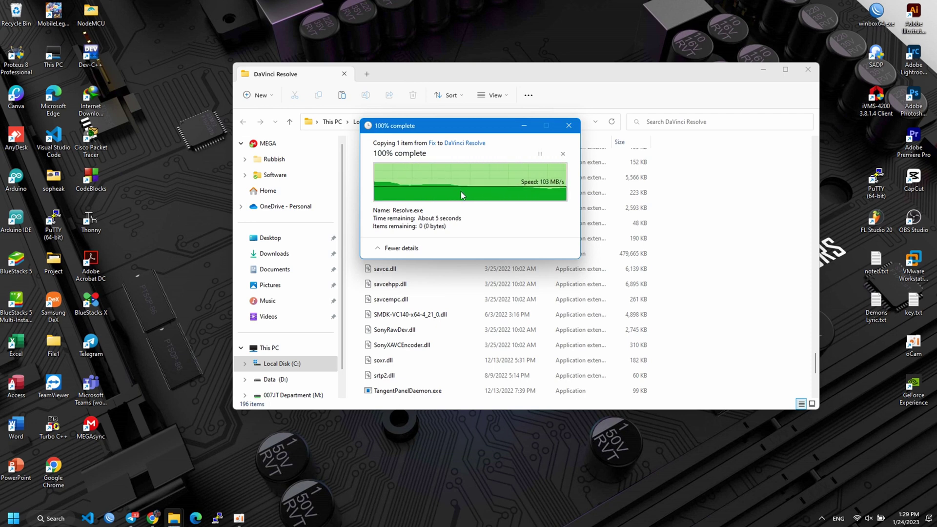
{"action": "scroll", "coordinate": [561, 300], "scroll_direction": "up", "scroll_amount": 4}
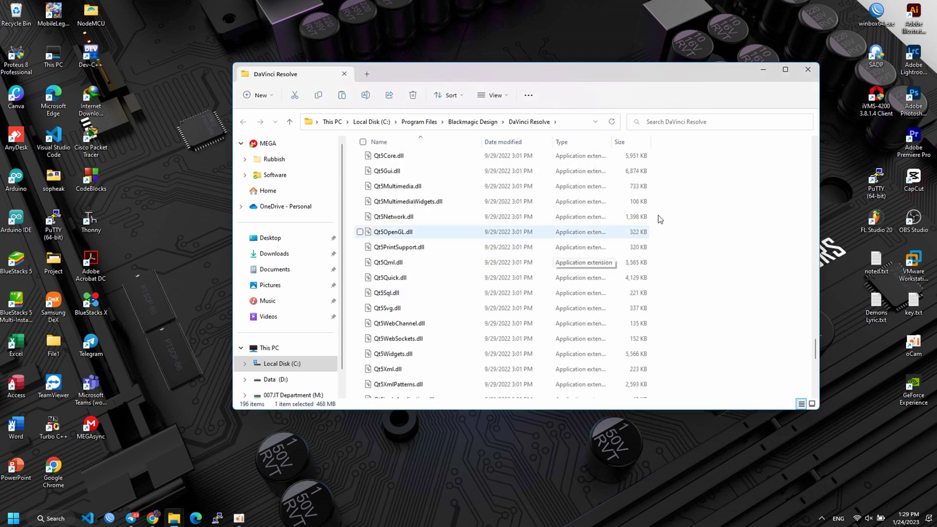
{"action": "left_click", "coordinate": [808, 70]}
Step: Delete the two DaVinci_Res download items from the desktop
{"action": "right_click", "coordinate": [759, 230]}
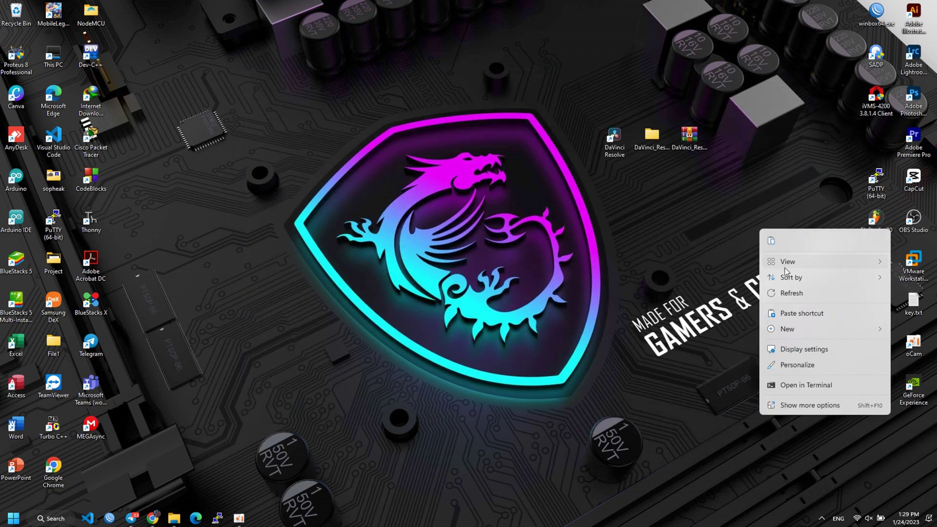
{"action": "mouse_move", "coordinate": [786, 263]}
{"action": "left_click", "coordinate": [779, 293]}
{"action": "left_click_drag", "start_coordinate": [760, 194], "coordinate": [643, 111]}
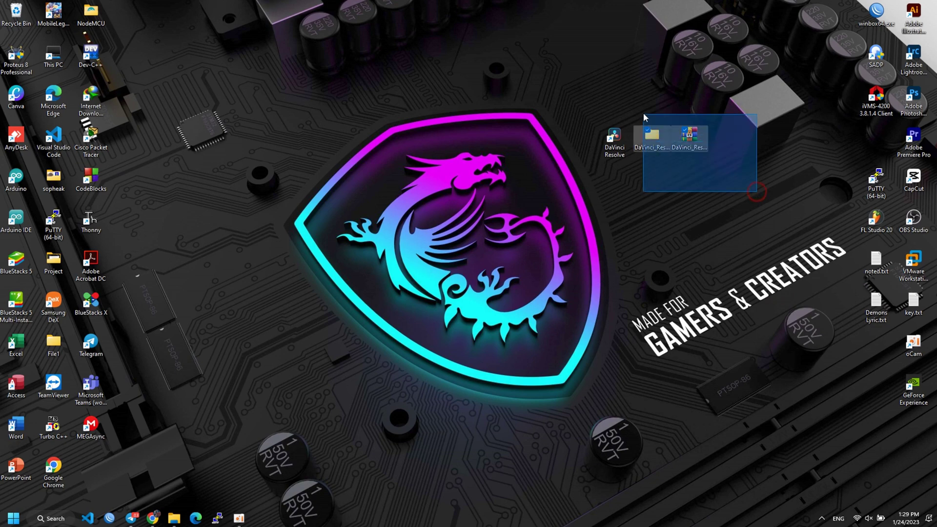
{"action": "key", "text": "Delete"}
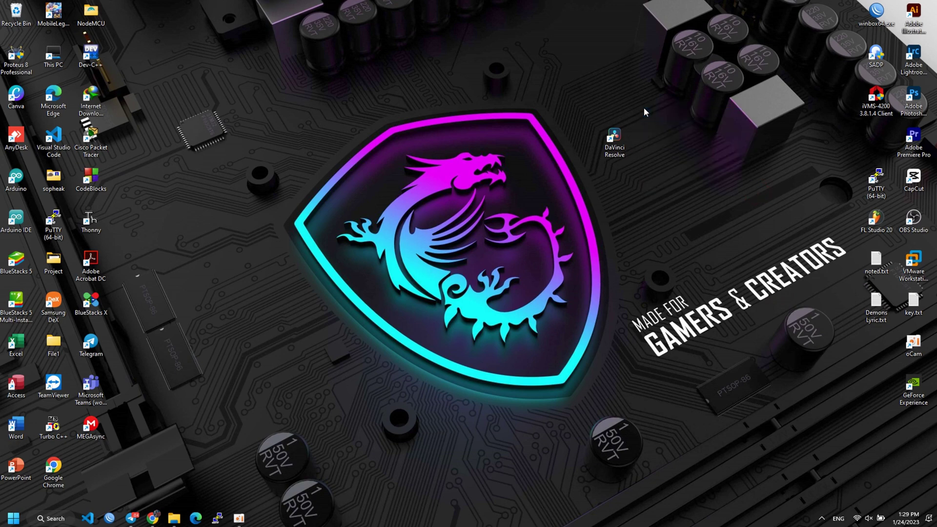
Step: Launch DaVinci Resolve from its desktop shortcut
{"action": "double_click", "coordinate": [611, 143]}
{"action": "right_click", "coordinate": [656, 242]}
{"action": "left_click", "coordinate": [681, 282]}
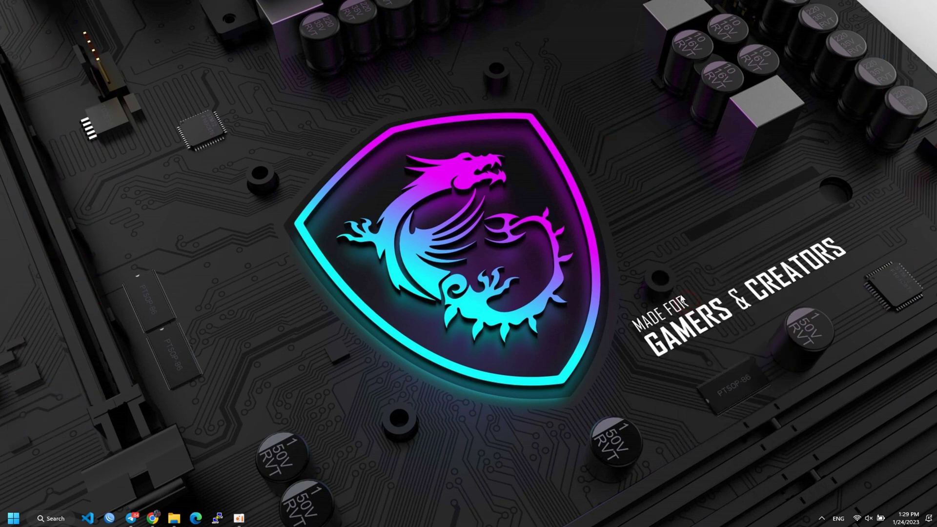
{"action": "right_click", "coordinate": [677, 314]}
{"action": "left_click", "coordinate": [713, 152]}
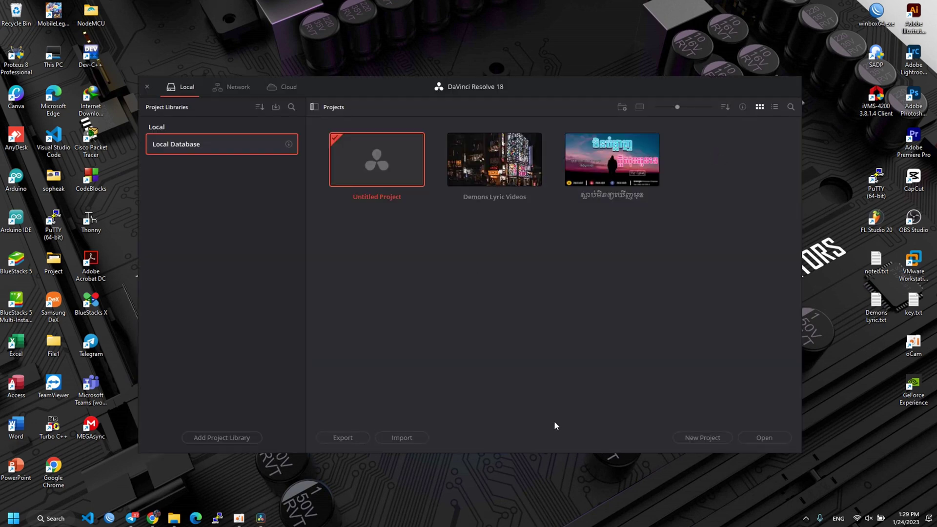
Step: Open the Untitled Project thumbnail in the Project Manager
{"action": "left_click", "coordinate": [594, 442]}
{"action": "double_click", "coordinate": [367, 168]}
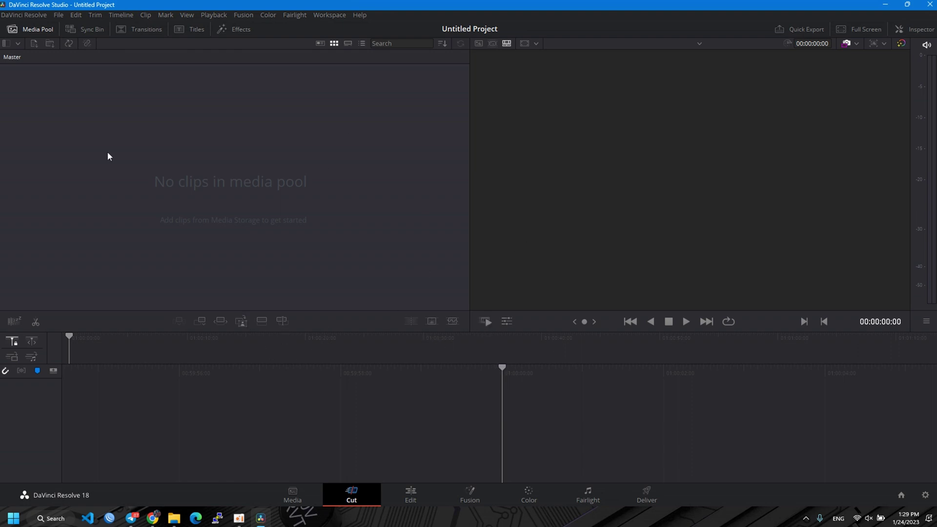
Step: Show the Sync Bin, Transitions, Titles and Effects panels in turn
{"action": "left_click", "coordinate": [78, 31]}
{"action": "left_click", "coordinate": [134, 30]}
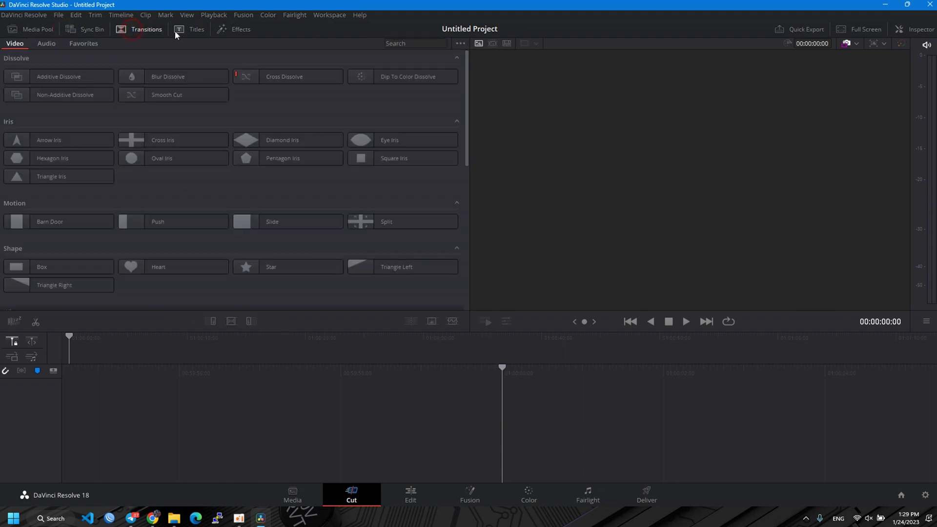
{"action": "left_click", "coordinate": [188, 30]}
{"action": "left_click", "coordinate": [233, 29]}
Step: Step through the Media, Edit, Fusion, Color, Fairlight and Deliver pages
{"action": "left_click", "coordinate": [314, 495]}
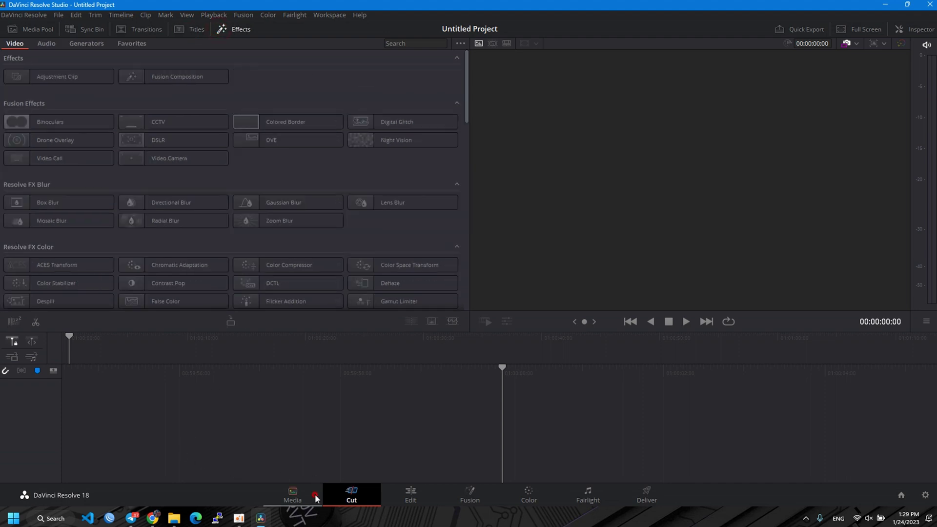
{"action": "left_click", "coordinate": [402, 498]}
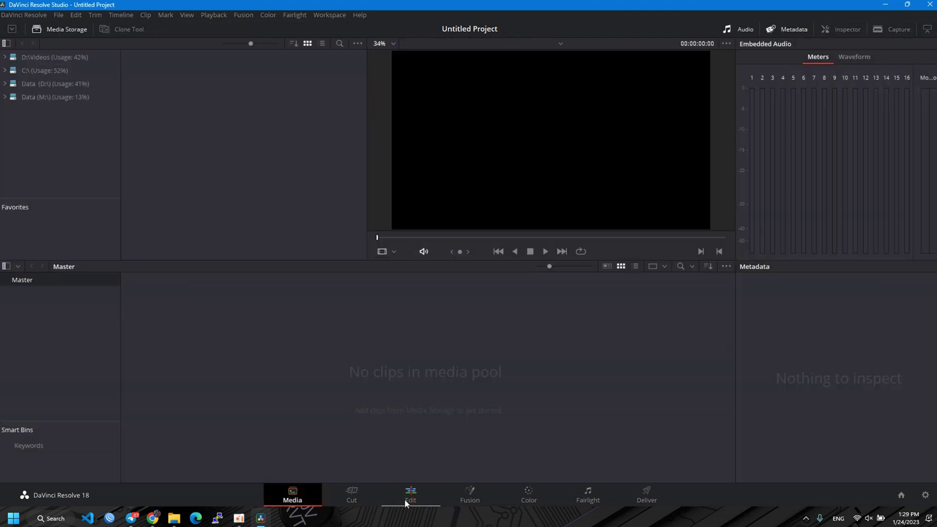
{"action": "left_click", "coordinate": [468, 498]}
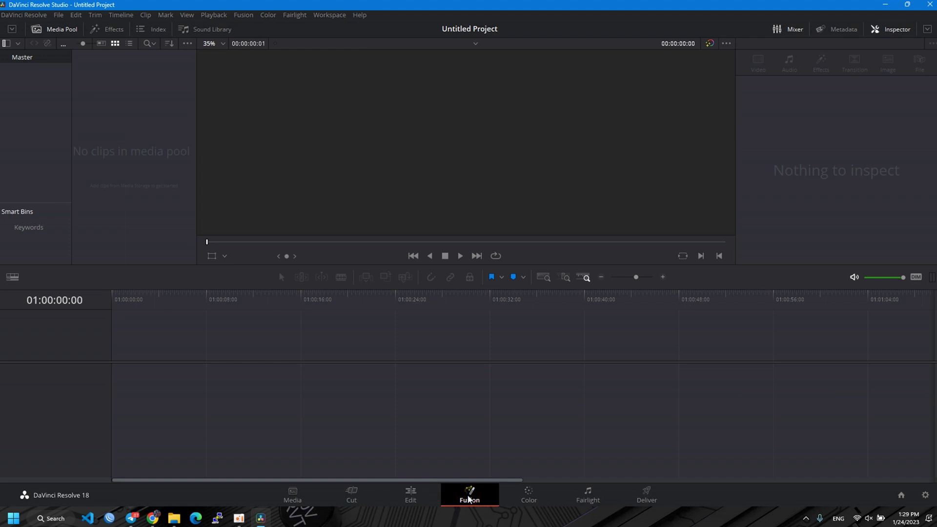
{"action": "left_click", "coordinate": [525, 495]}
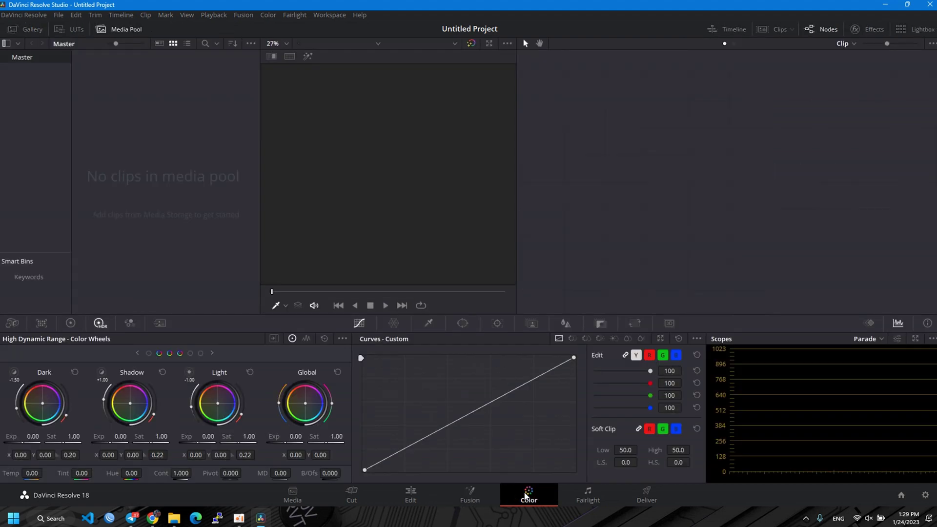
{"action": "left_click", "coordinate": [587, 496]}
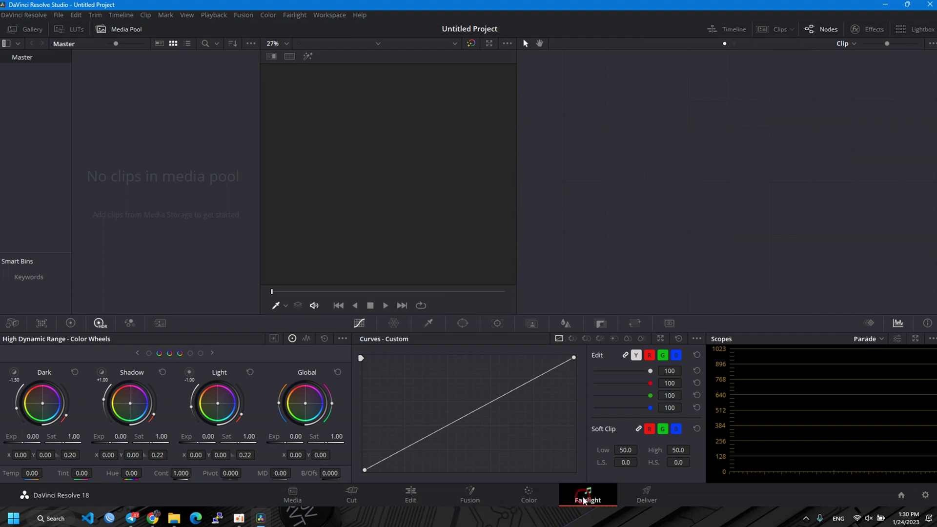
{"action": "left_click", "coordinate": [647, 495]}
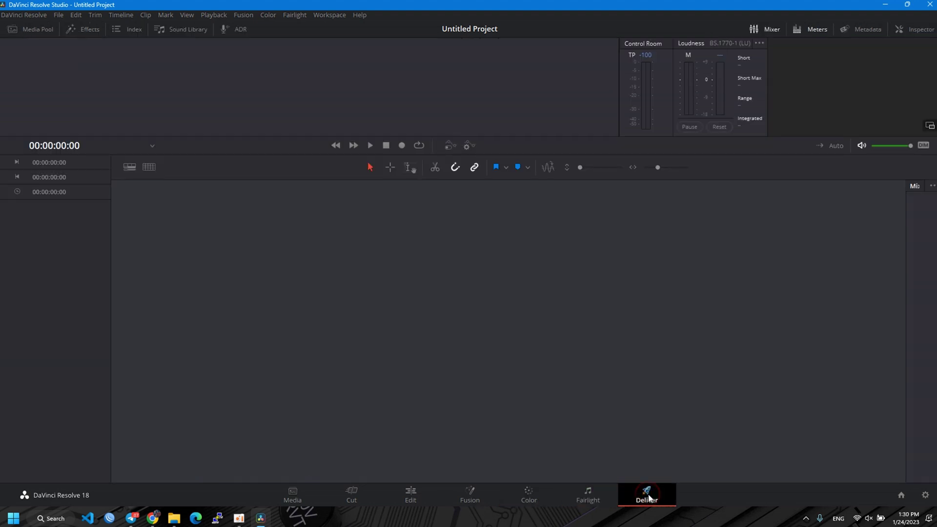